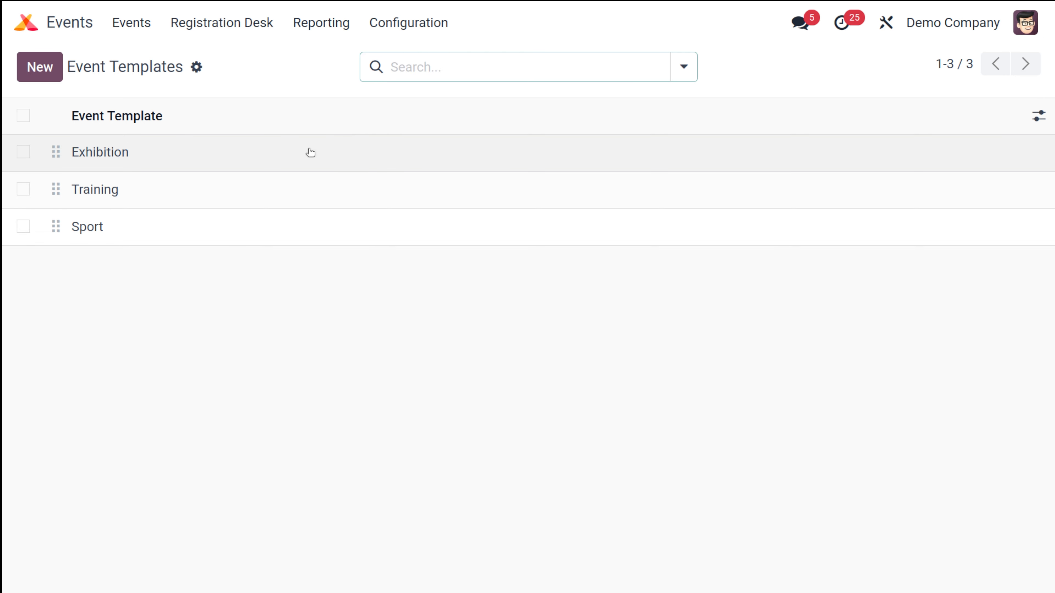
- Review the existing Exhibition and Training event templates and return to the template list
{"action": "left_click", "coordinate": [291, 169]}
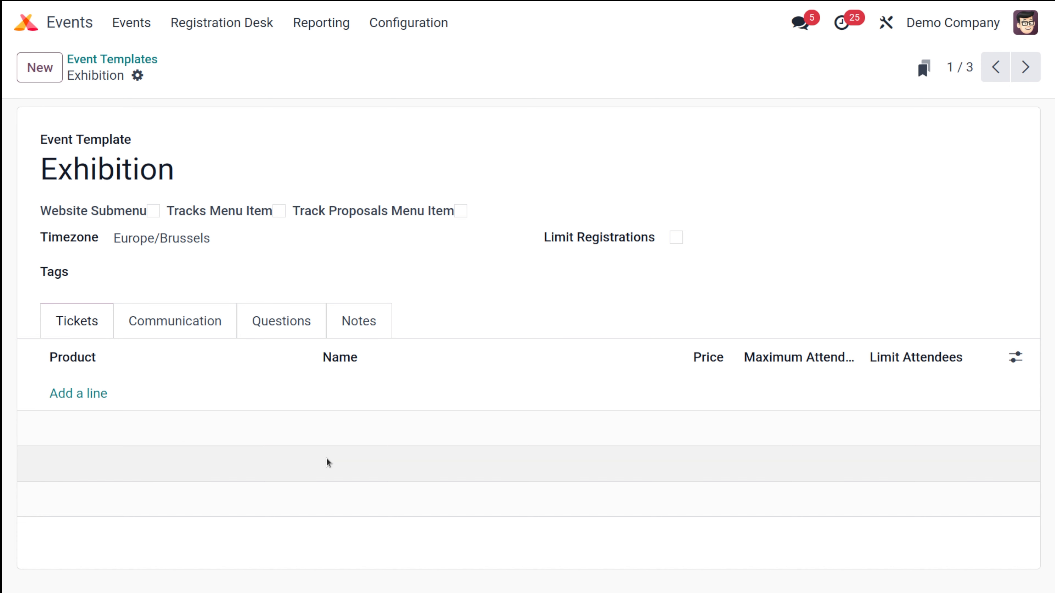
{"action": "left_click", "coordinate": [112, 59]}
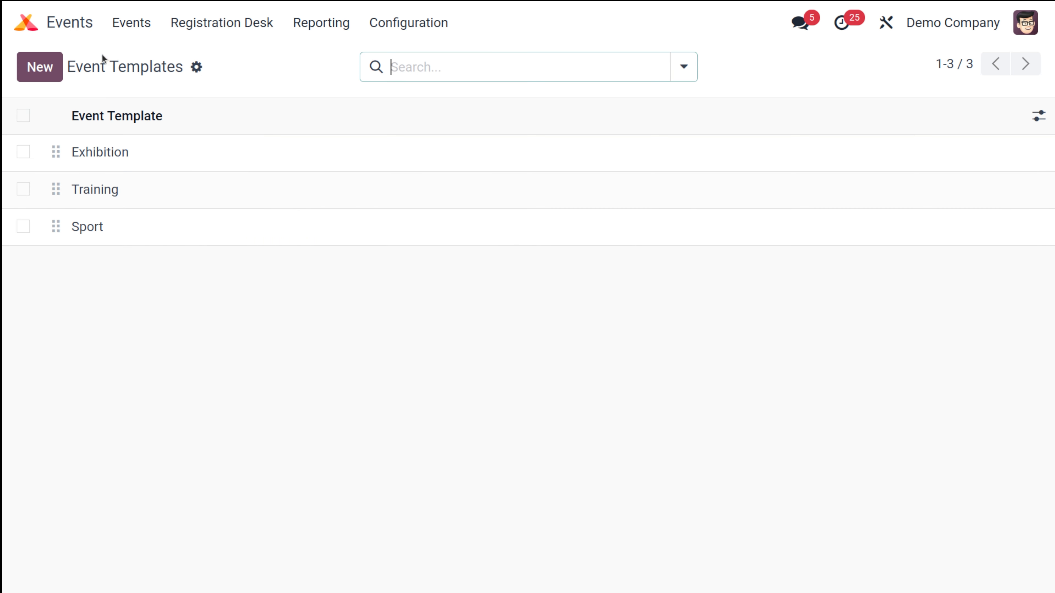
{"action": "left_click", "coordinate": [160, 189]}
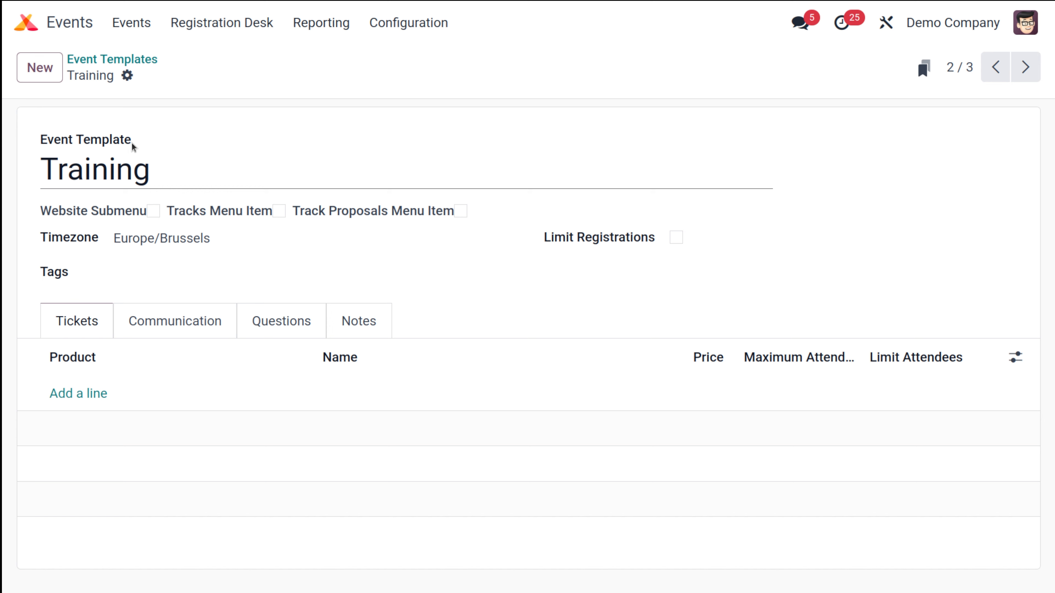
{"action": "left_click", "coordinate": [109, 59]}
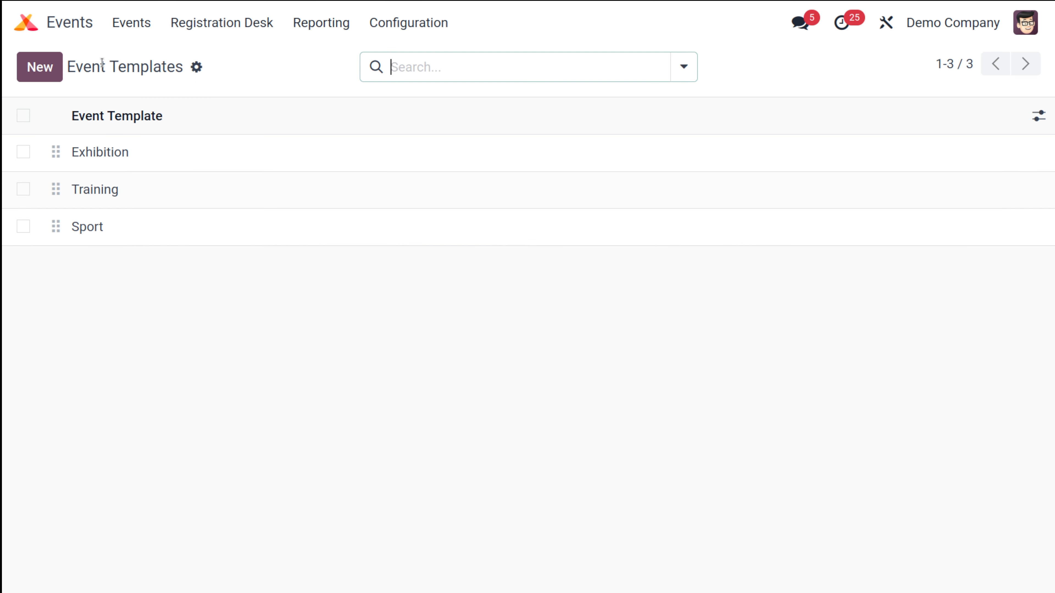
- Create a new event template named "Online Conferences", leaving the website submenu option disabled
{"action": "left_click", "coordinate": [37, 65]}
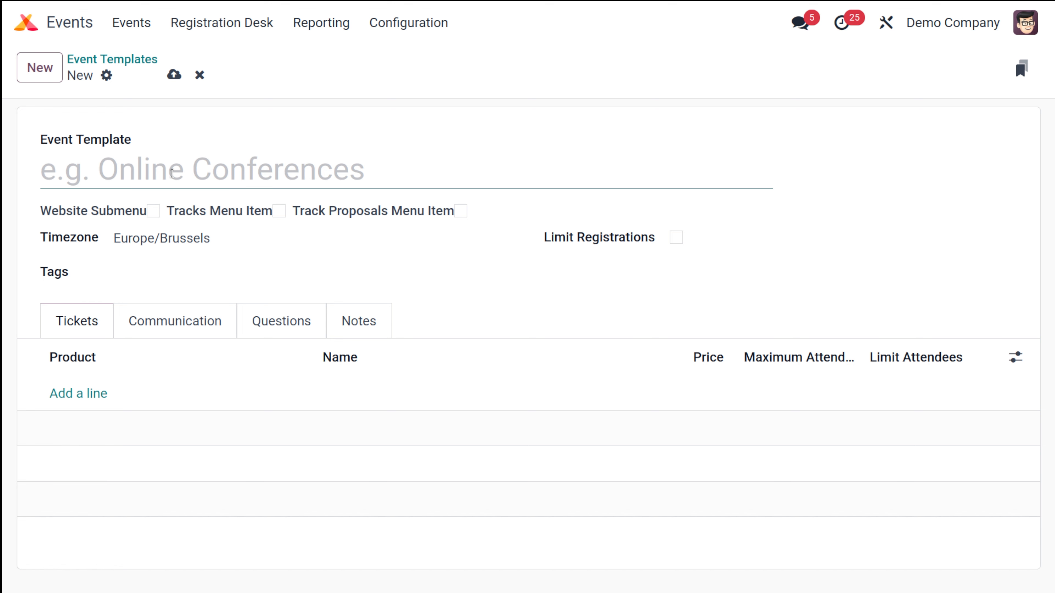
{"action": "type", "text": "Online "}
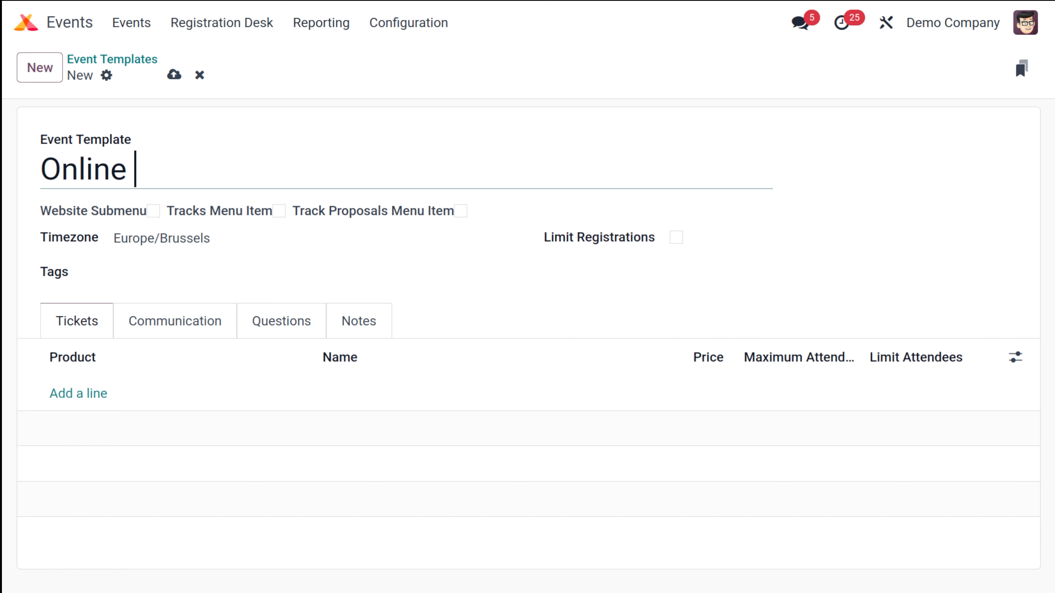
{"action": "type", "text": "Conferences"}
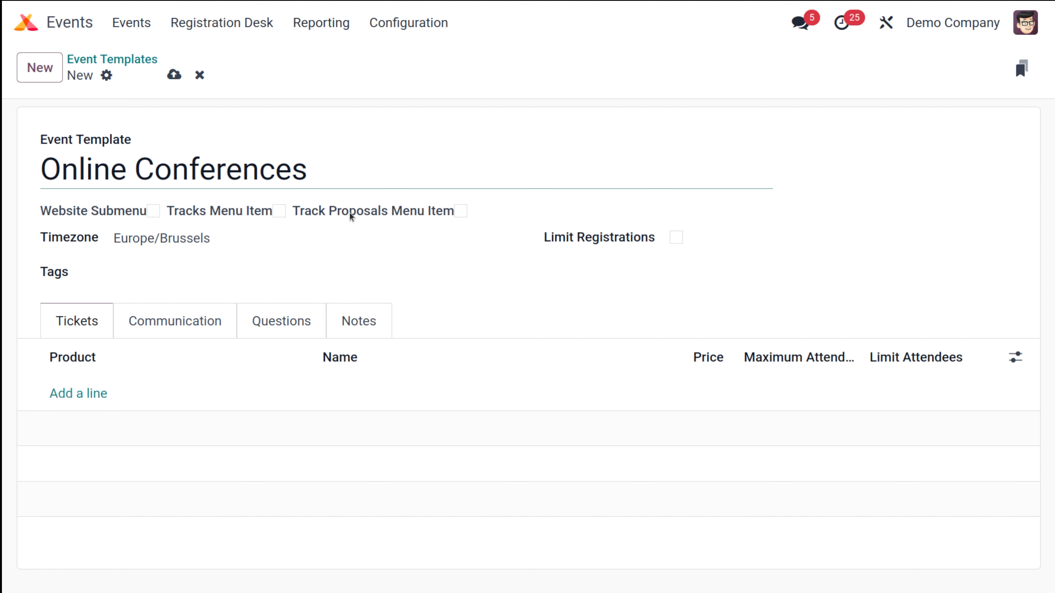
{"action": "left_click", "coordinate": [155, 215]}
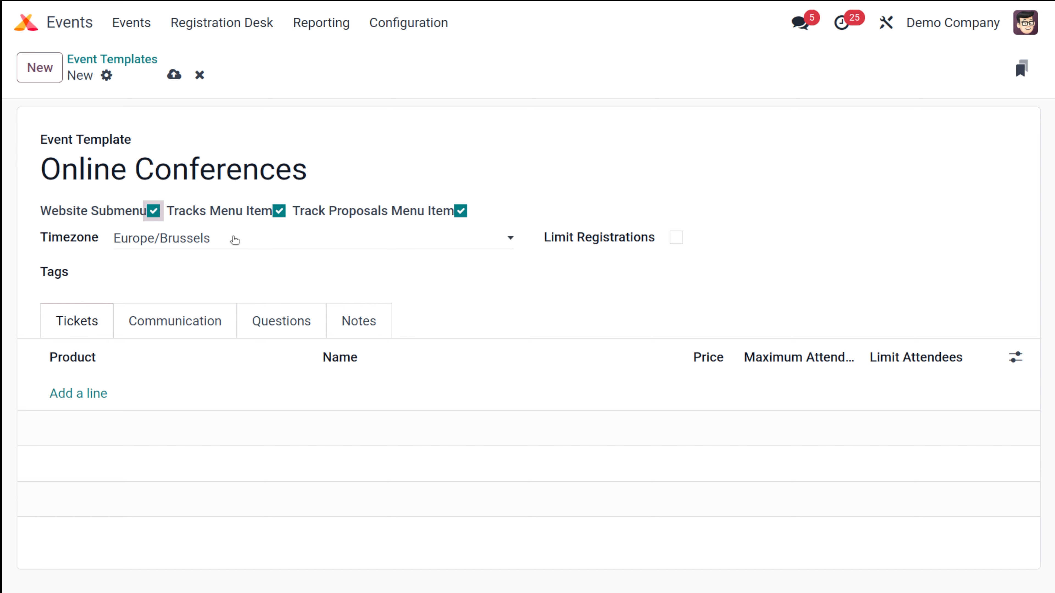
{"action": "left_click", "coordinate": [153, 212]}
- Set the template's timezone to Asia/Qatar
{"action": "left_click", "coordinate": [248, 248]}
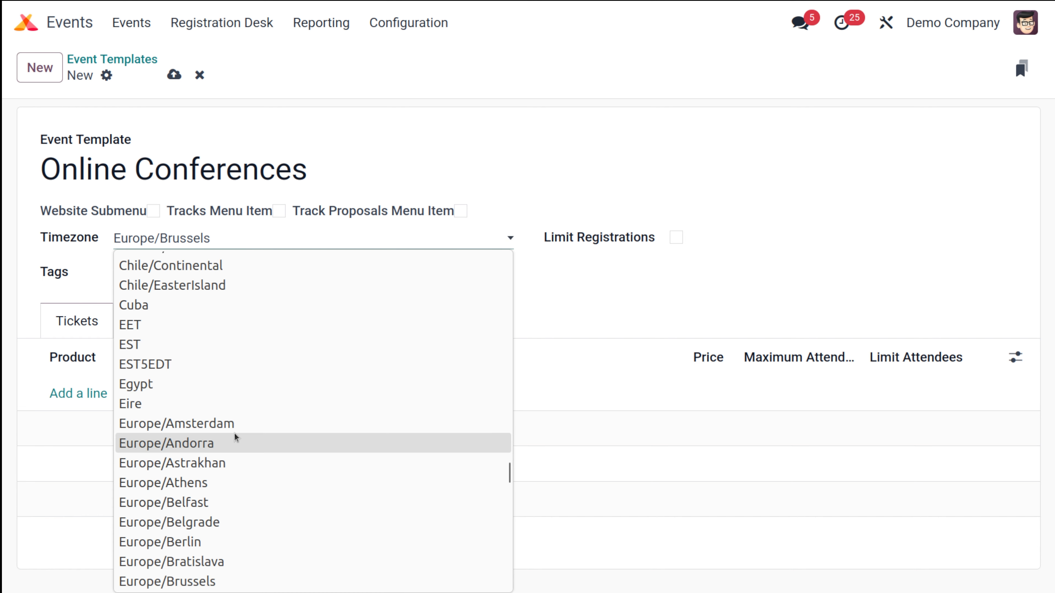
{"action": "scroll", "coordinate": [234, 433], "scroll_direction": "down", "scroll_amount": 20}
{"action": "scroll", "coordinate": [237, 415], "scroll_direction": "down", "scroll_amount": 5}
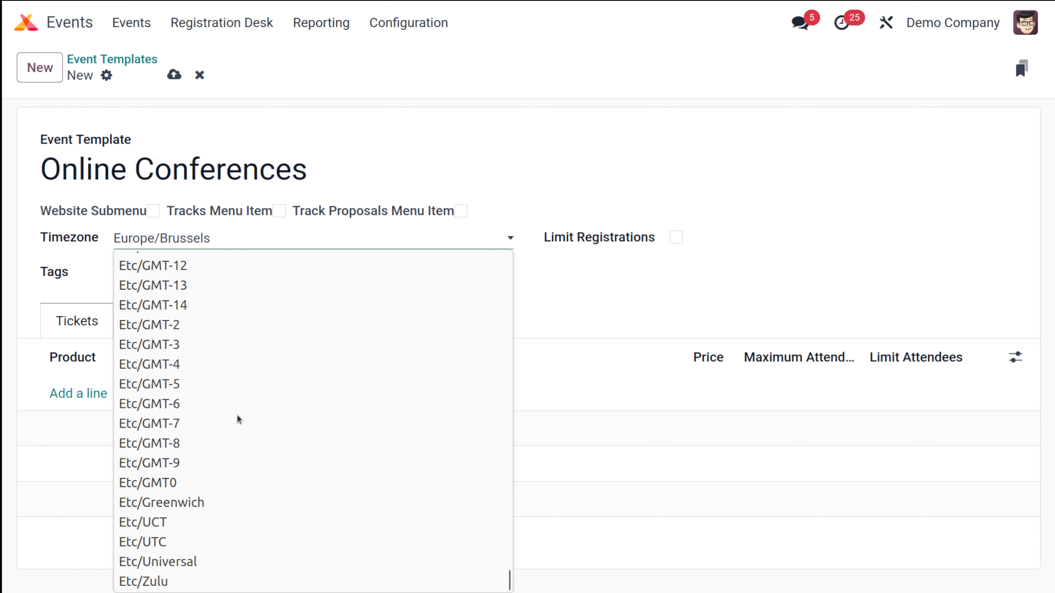
{"action": "scroll", "coordinate": [237, 415], "scroll_direction": "up", "scroll_amount": 20}
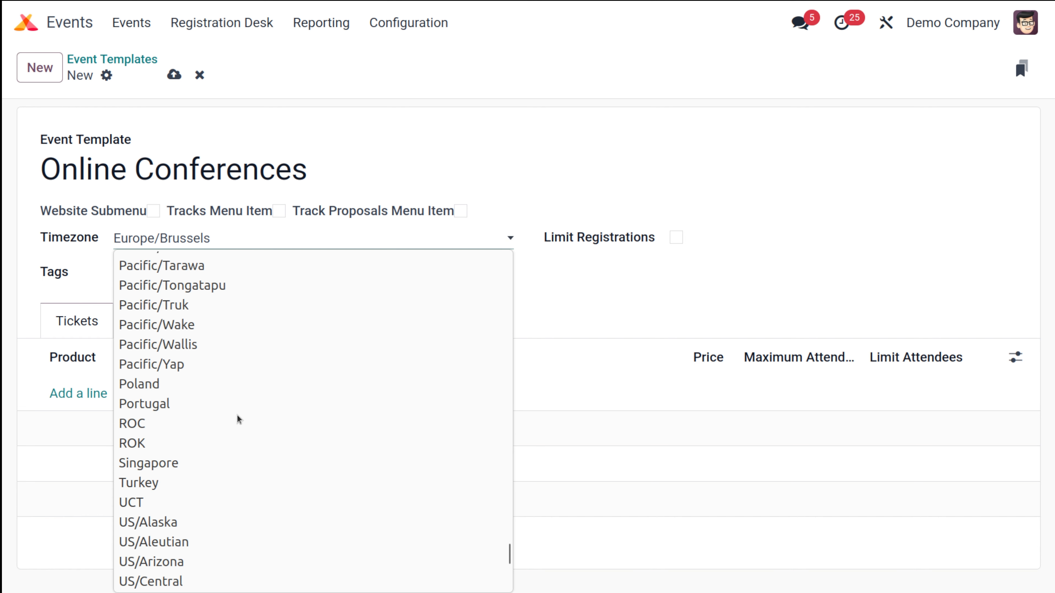
{"action": "scroll", "coordinate": [237, 415], "scroll_direction": "up", "scroll_amount": 20}
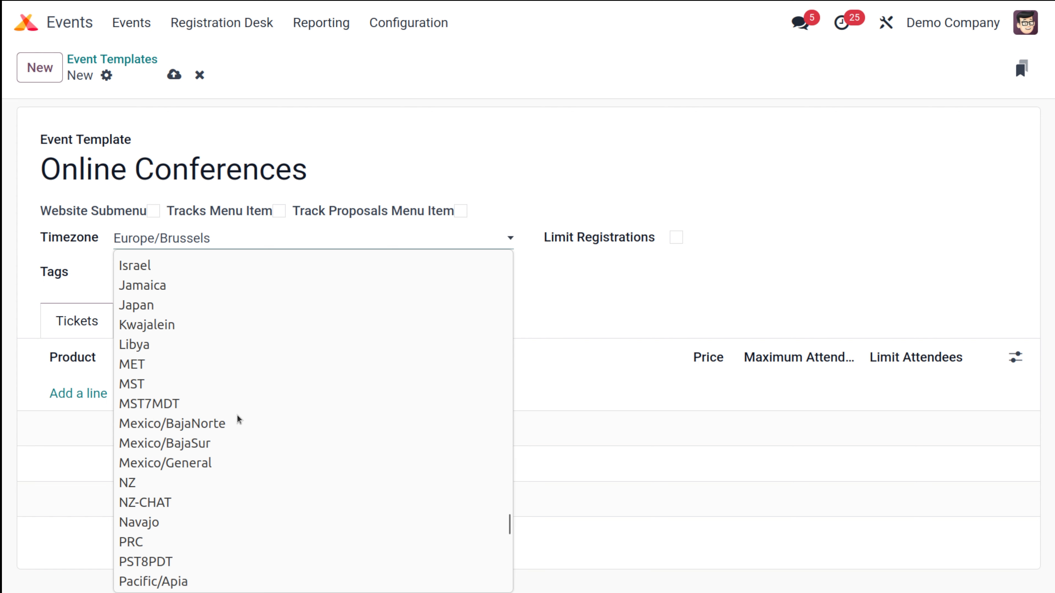
{"action": "scroll", "coordinate": [219, 400], "scroll_direction": "up", "scroll_amount": 20}
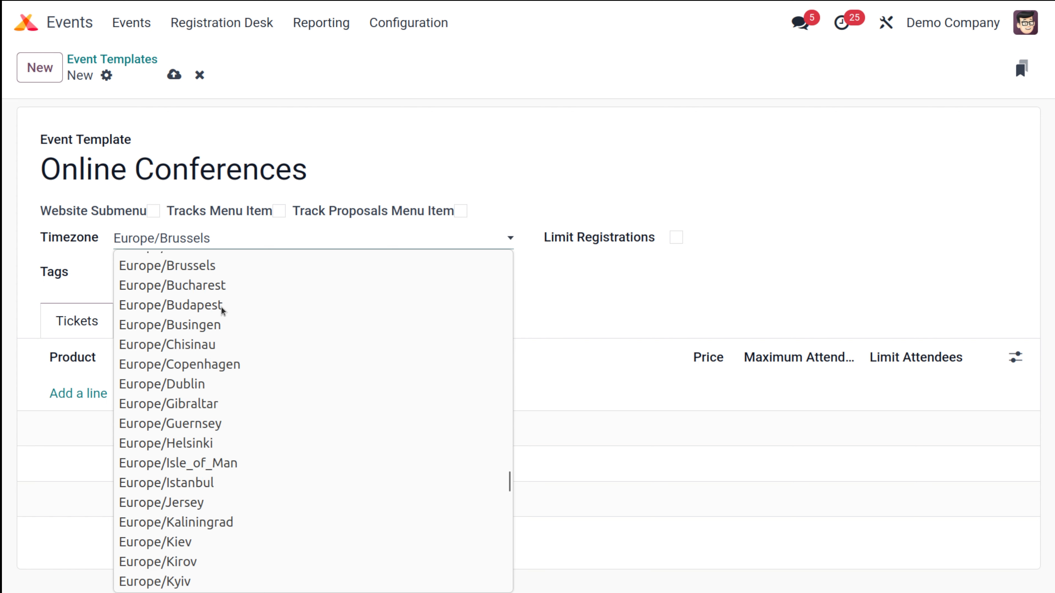
{"action": "scroll", "coordinate": [267, 336], "scroll_direction": "up", "scroll_amount": 15}
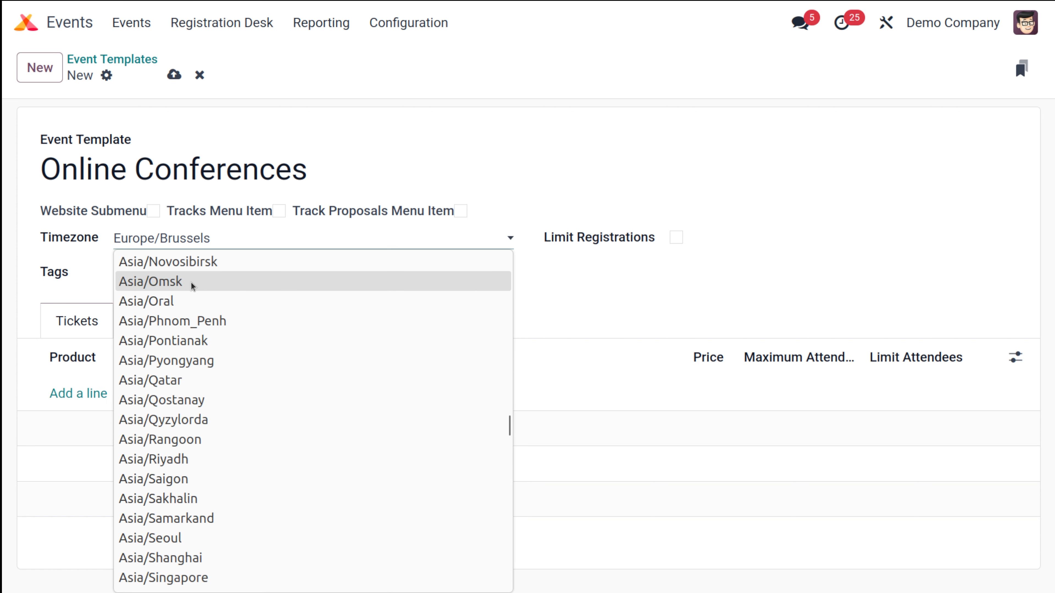
{"action": "left_click", "coordinate": [169, 382]}
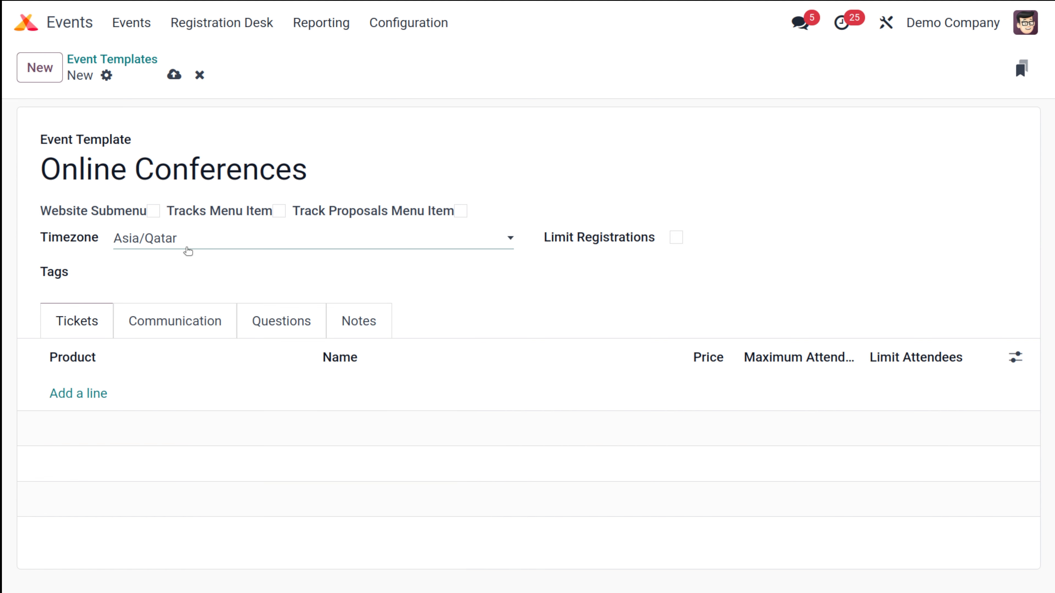
- Tag the template as Conference and limit its registrations to 500 attendees
{"action": "left_click", "coordinate": [181, 266]}
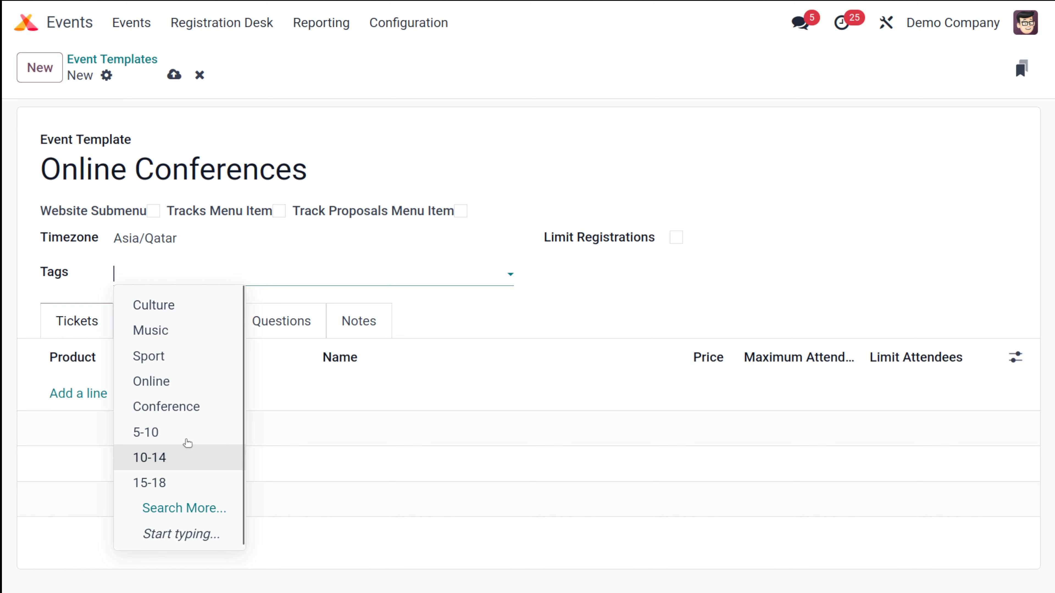
{"action": "left_click", "coordinate": [179, 401]}
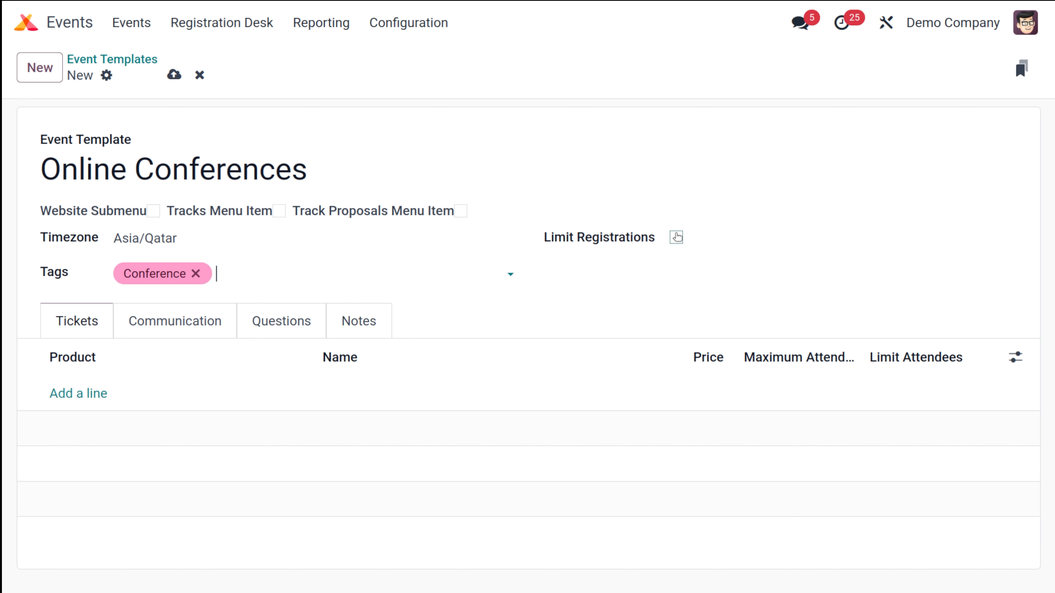
{"action": "left_click", "coordinate": [676, 238]}
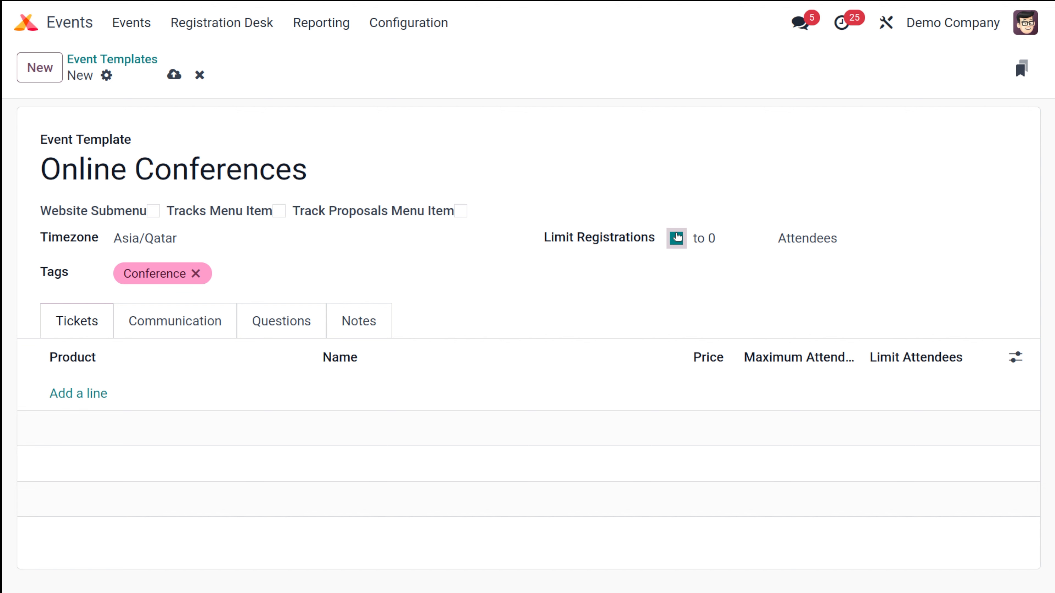
{"action": "left_click", "coordinate": [711, 238]}
{"action": "key", "text": "BackSpace"}
{"action": "type", "text": "500"}
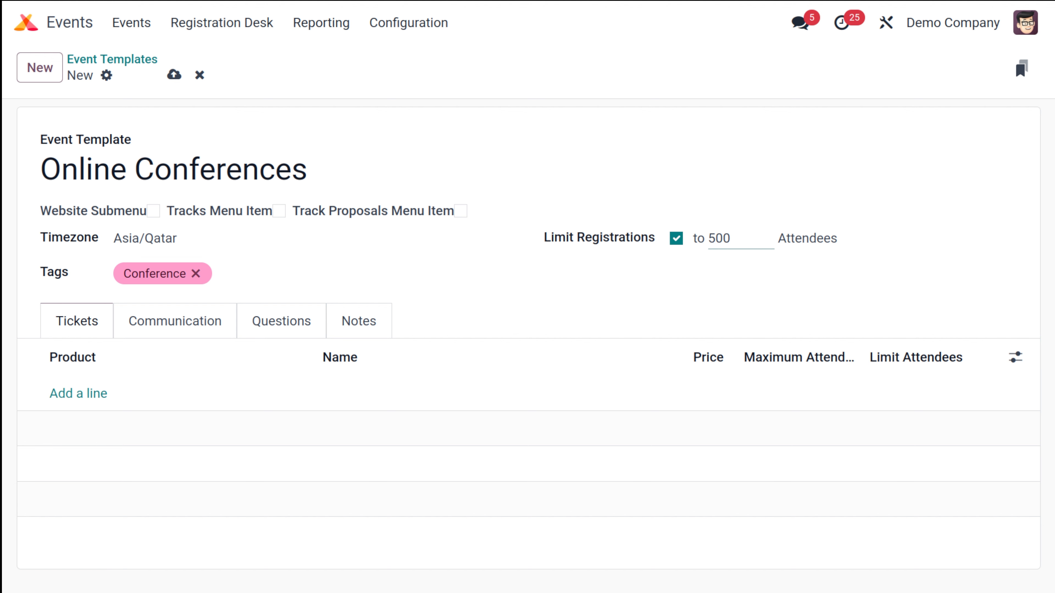
{"action": "left_click", "coordinate": [568, 271]}
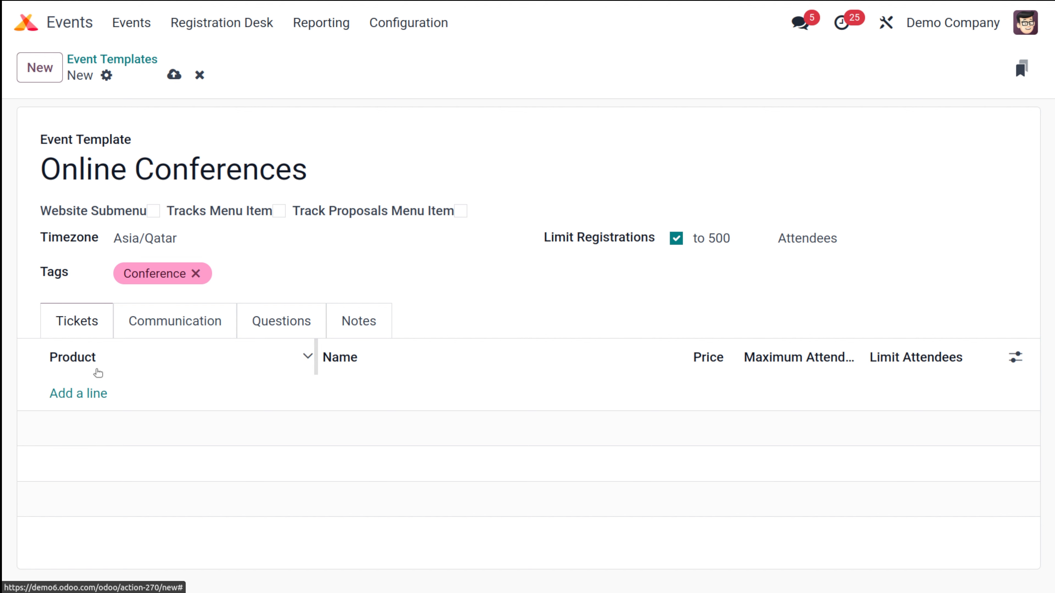
- Add an Event Registration ticket priced at 100 with a maximum of 100 attendees
{"action": "left_click", "coordinate": [98, 393]}
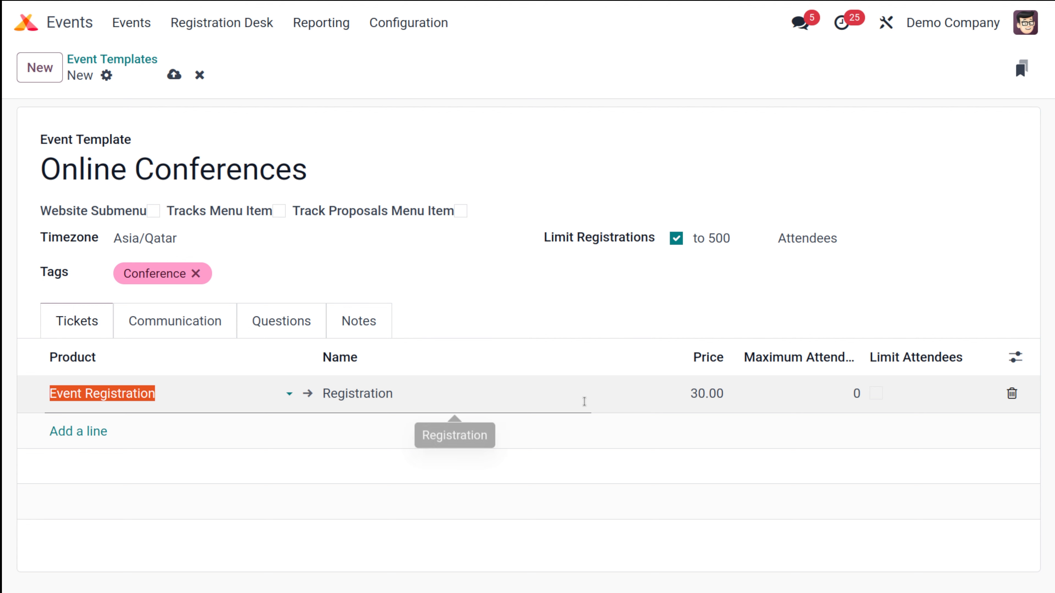
{"action": "left_click", "coordinate": [712, 394]}
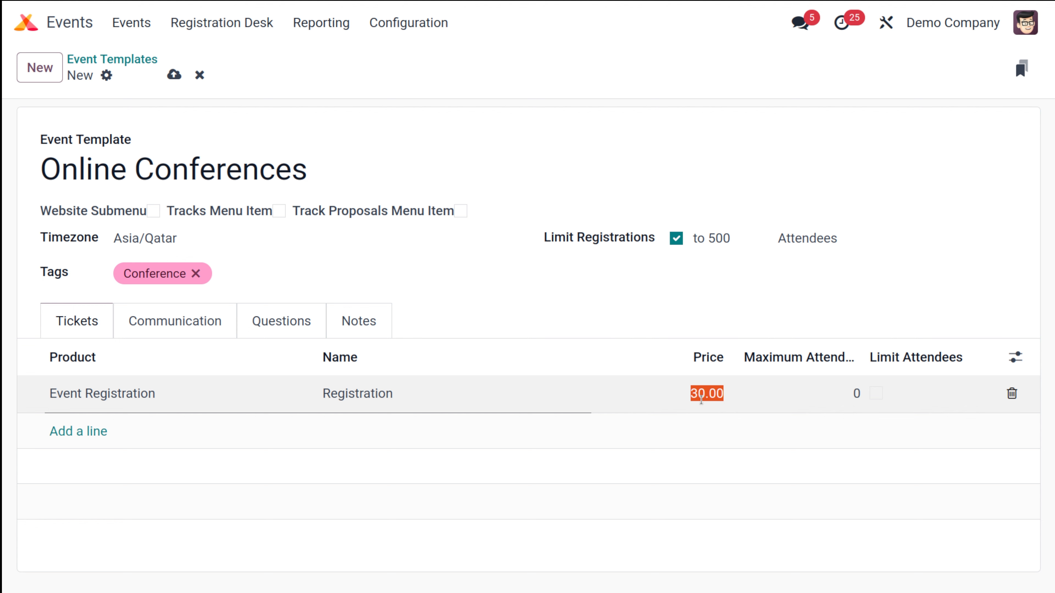
{"action": "type", "text": "100"}
{"action": "left_click", "coordinate": [843, 392]}
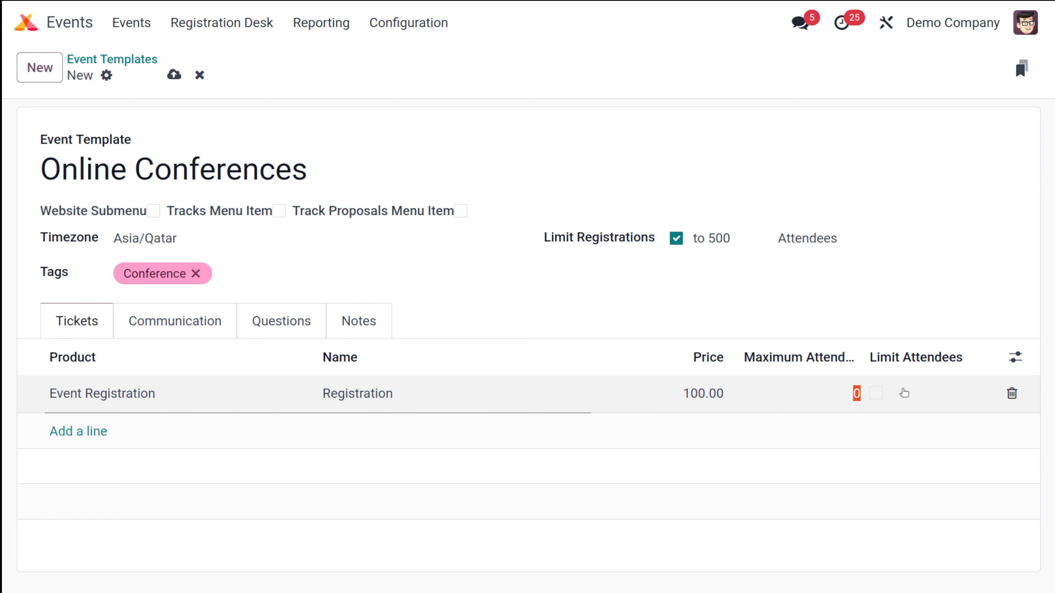
{"action": "left_click", "coordinate": [879, 399]}
{"action": "left_click", "coordinate": [879, 398]}
{"action": "left_click", "coordinate": [880, 400]}
{"action": "left_click", "coordinate": [836, 392]}
{"action": "type", "text": "100"}
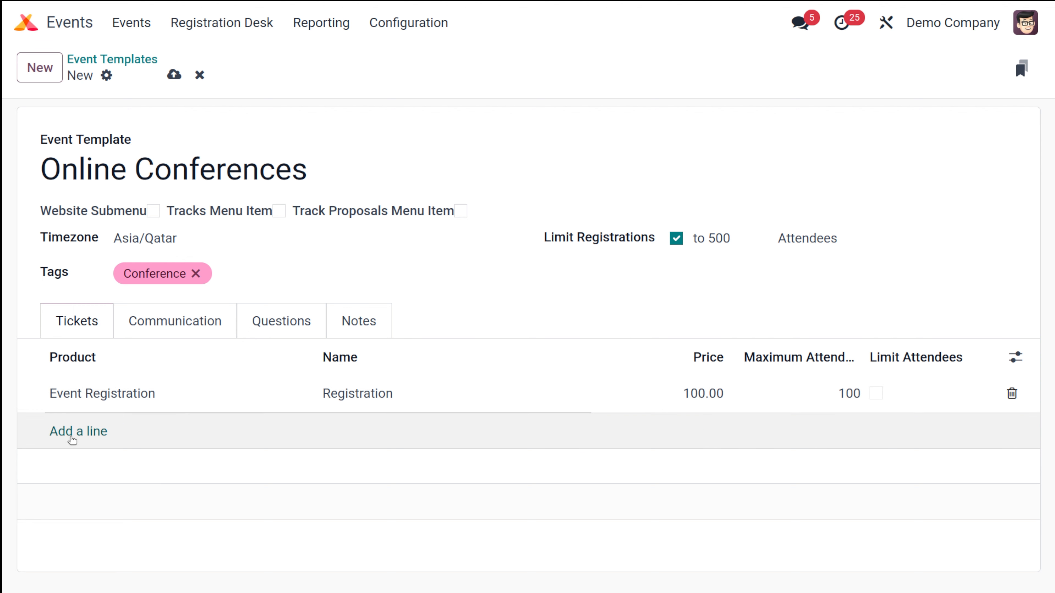
- Add a second Event Registration ticket priced at 80 with a maximum of 350 attendees
{"action": "left_click", "coordinate": [72, 438]}
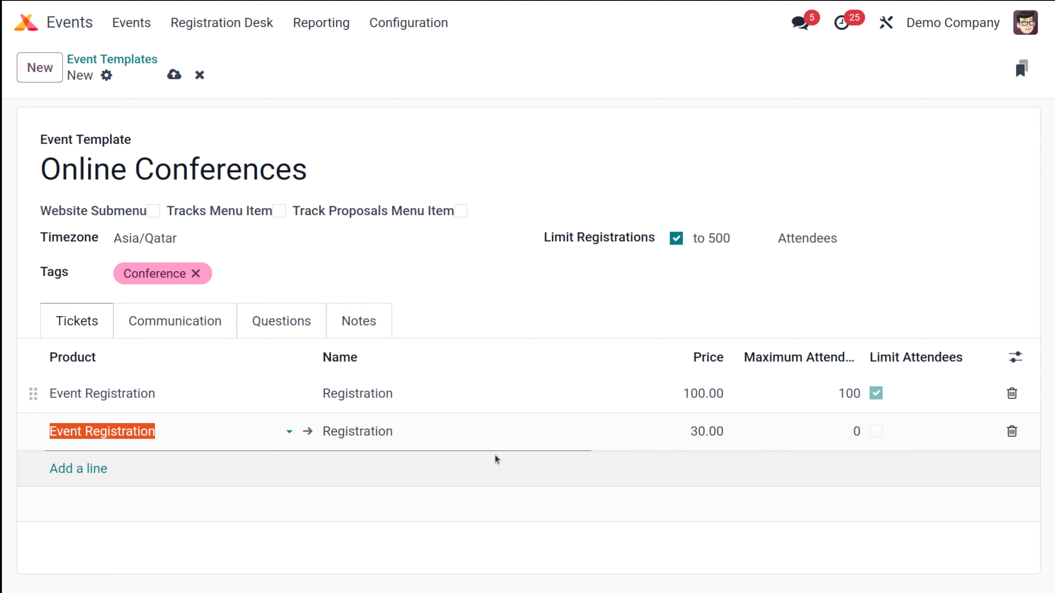
{"action": "left_click", "coordinate": [708, 432]}
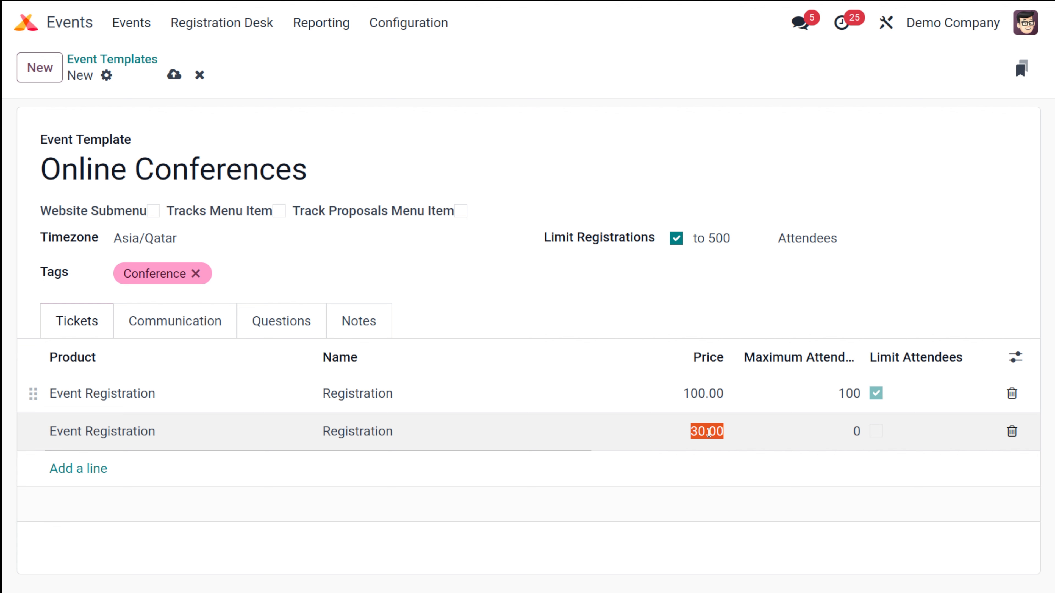
{"action": "type", "text": "350"}
{"action": "key", "text": "BackSpace"}
{"action": "key", "text": "BackSpace"}
{"action": "key", "text": "BackSpace"}
{"action": "type", "text": "80"}
{"action": "left_click", "coordinate": [845, 422]}
{"action": "type", "text": "350"}
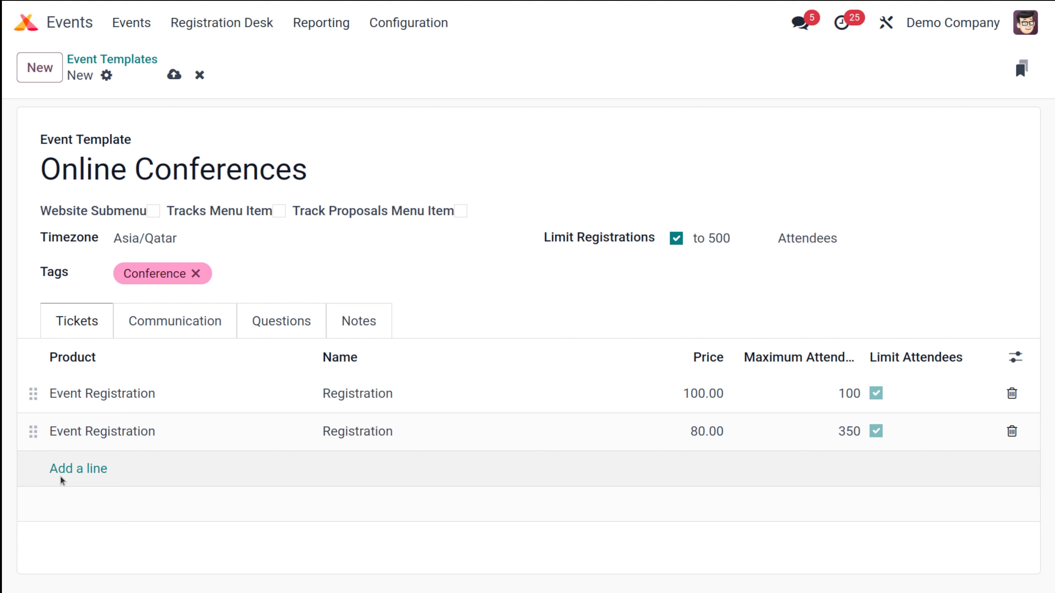
- Add a third Event Registration ticket at its default price with a maximum of 50 attendees
{"action": "left_click", "coordinate": [67, 470]}
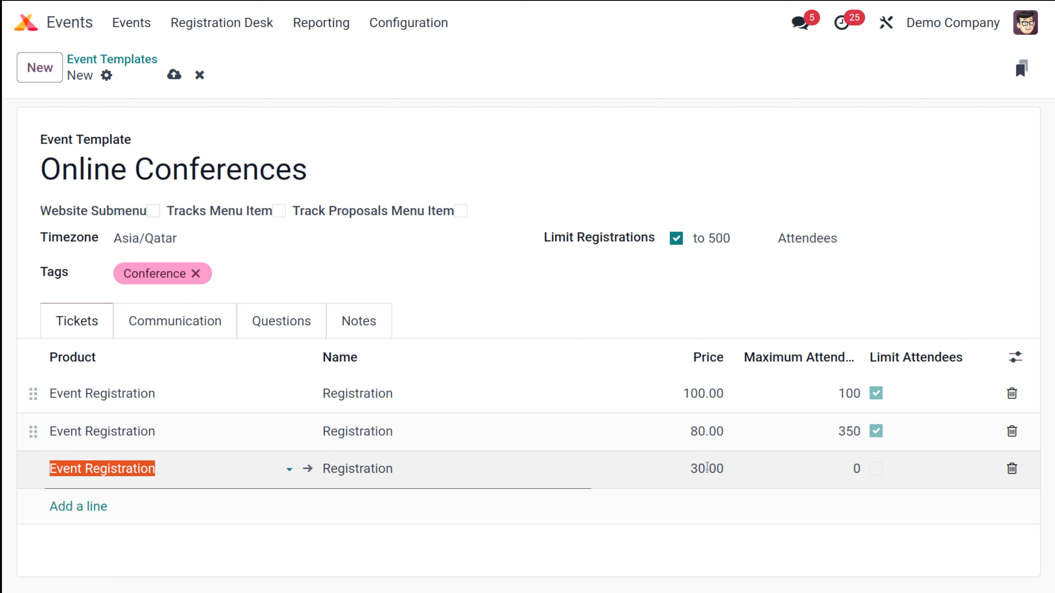
{"action": "left_click", "coordinate": [856, 468]}
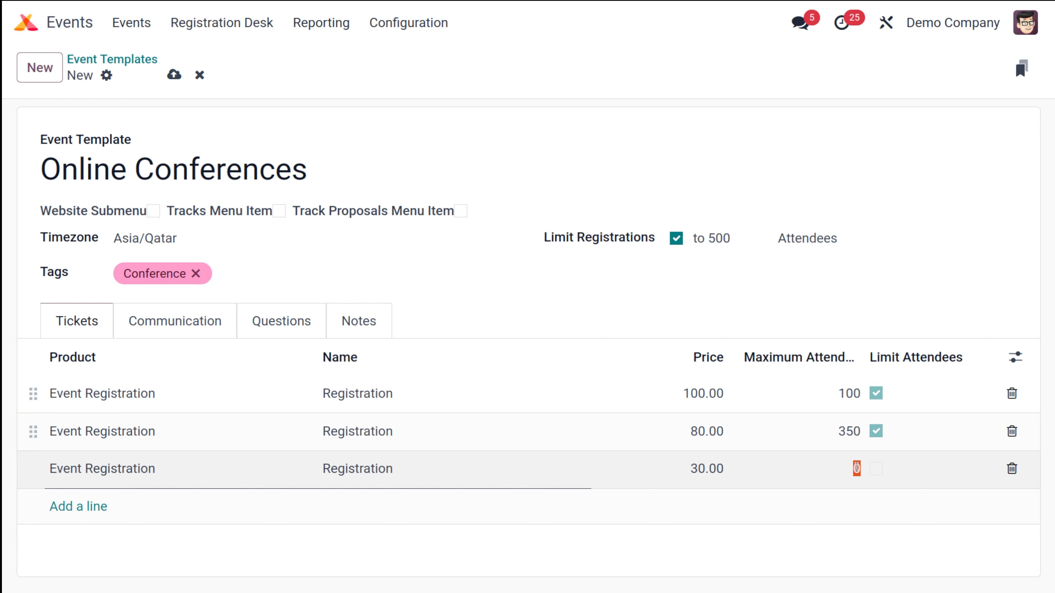
{"action": "type", "text": "50"}
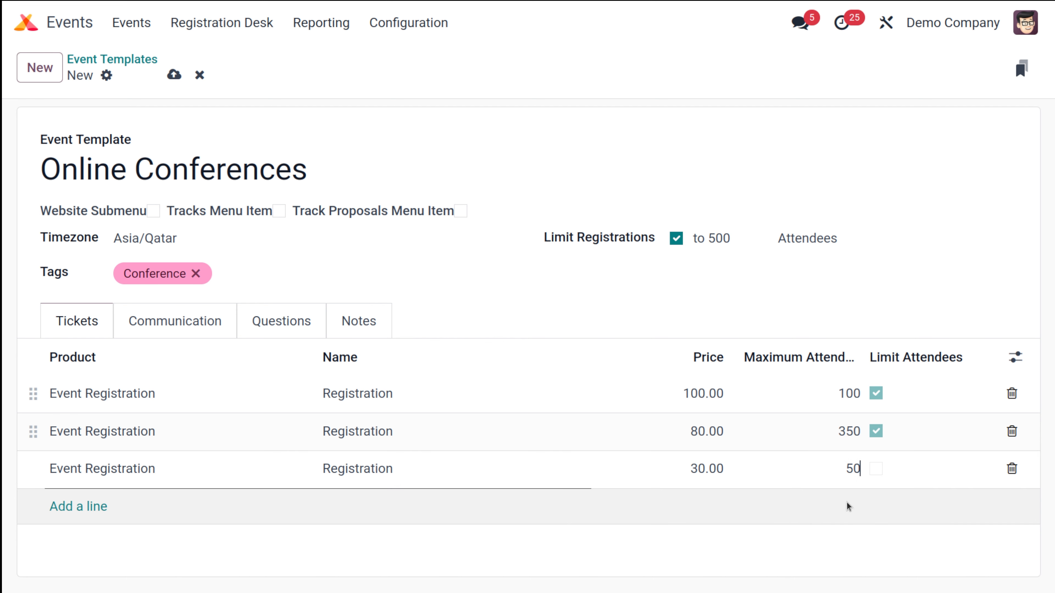
{"action": "left_click", "coordinate": [804, 515]}
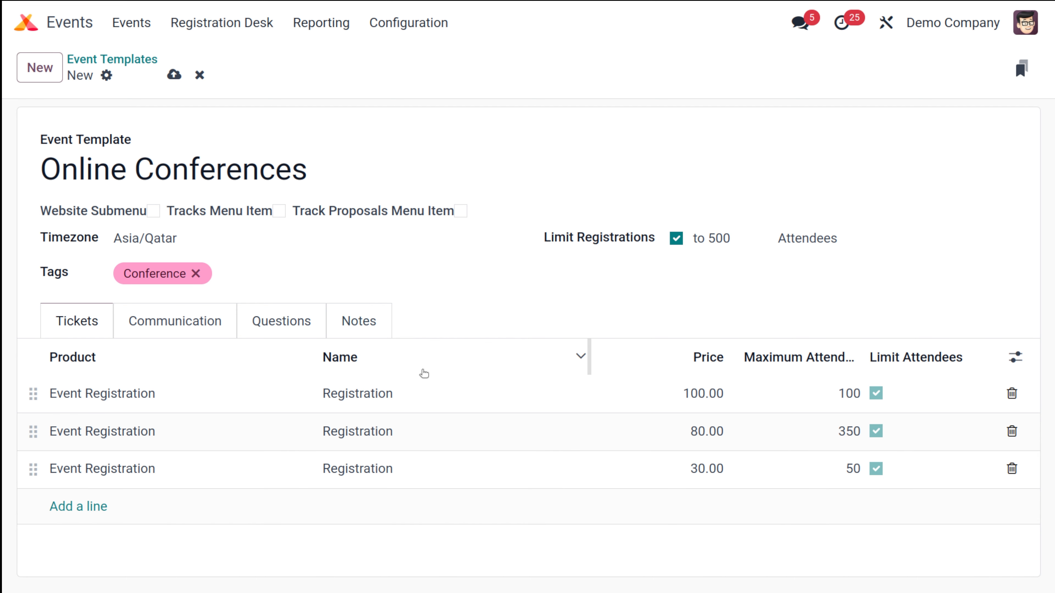
- Change the first ticket's product to Event Registration - VIP and the second ticket's product to Event Registration - Standard
{"action": "left_click", "coordinate": [169, 391]}
{"action": "left_click", "coordinate": [169, 390]}
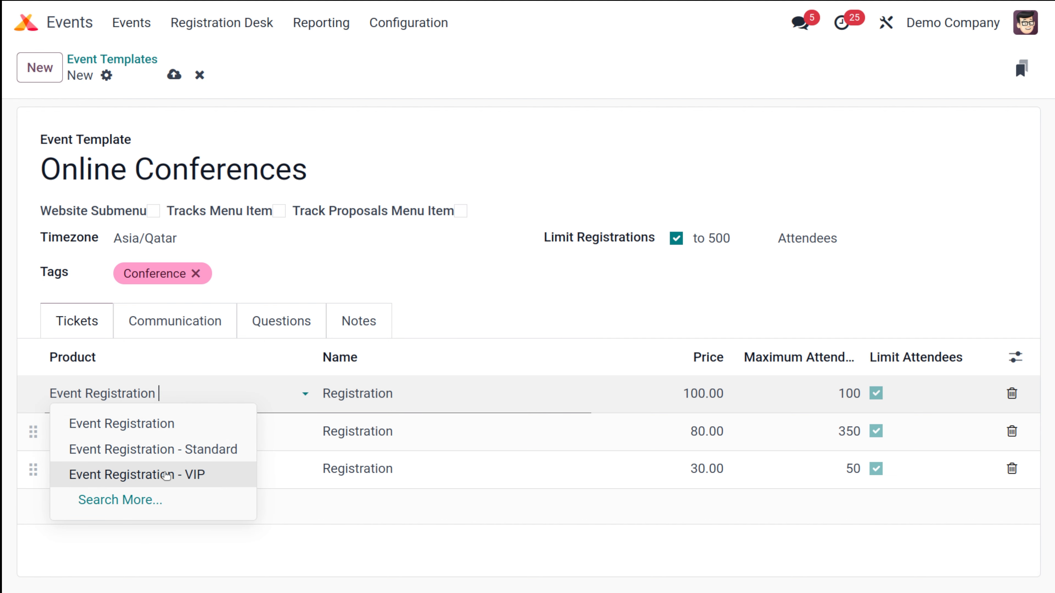
{"action": "key", "text": "Escape"}
{"action": "left_click", "coordinate": [172, 428]}
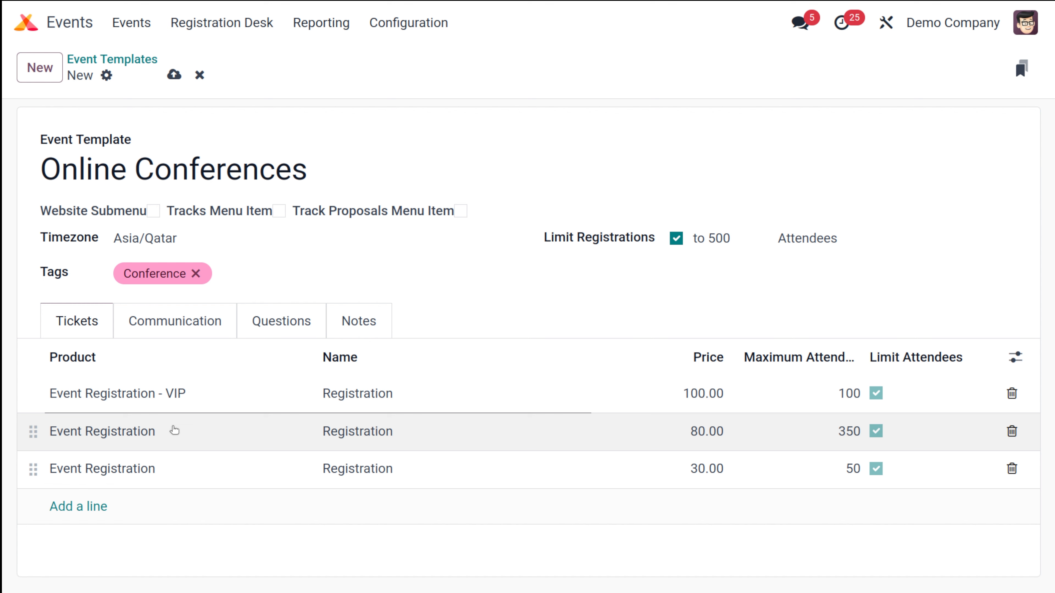
{"action": "left_click", "coordinate": [172, 427]}
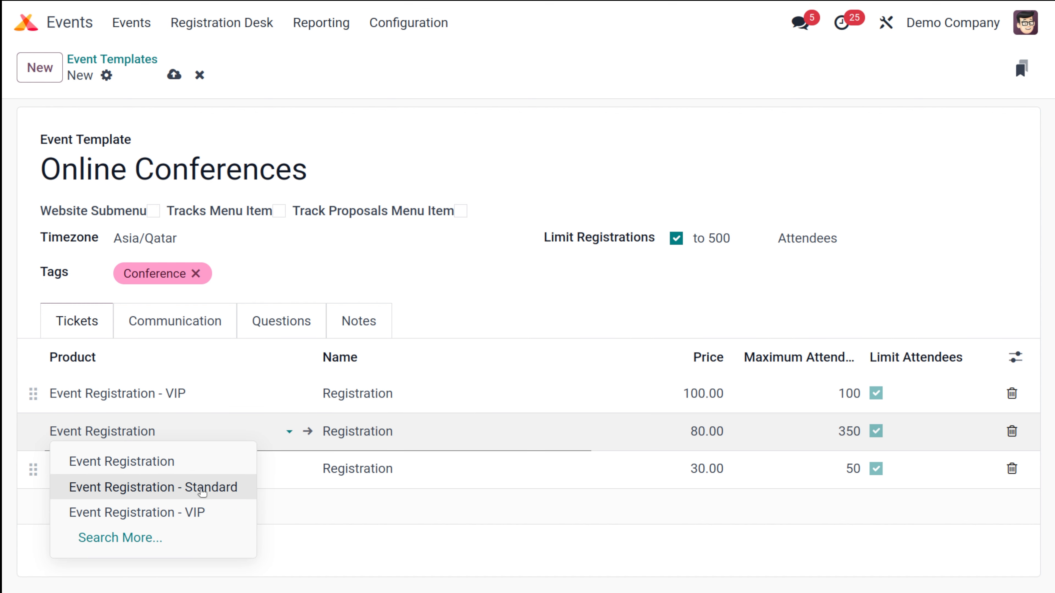
{"action": "left_click", "coordinate": [200, 490]}
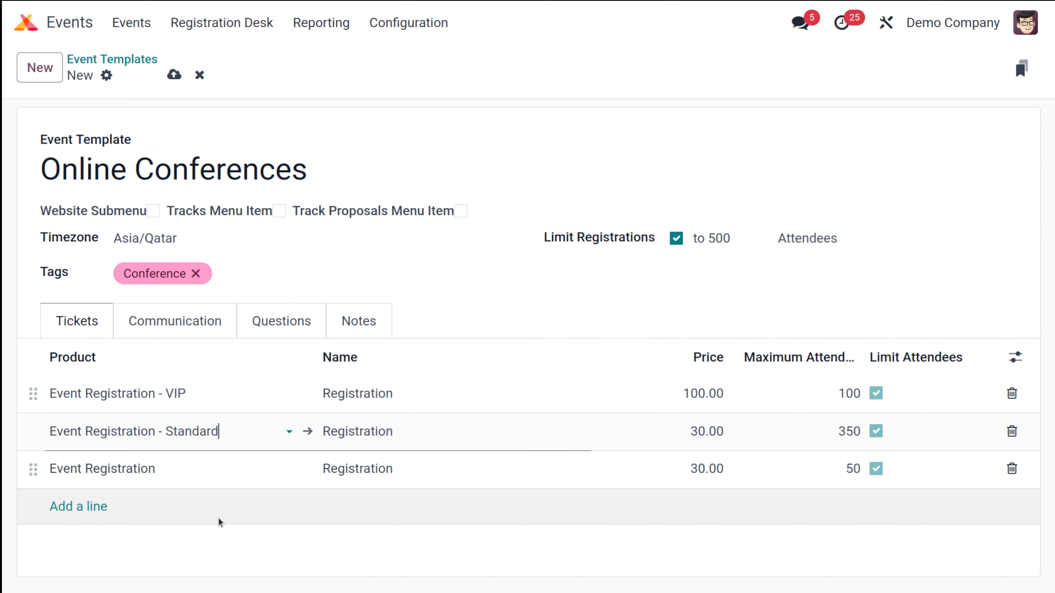
{"action": "left_click", "coordinate": [234, 546]}
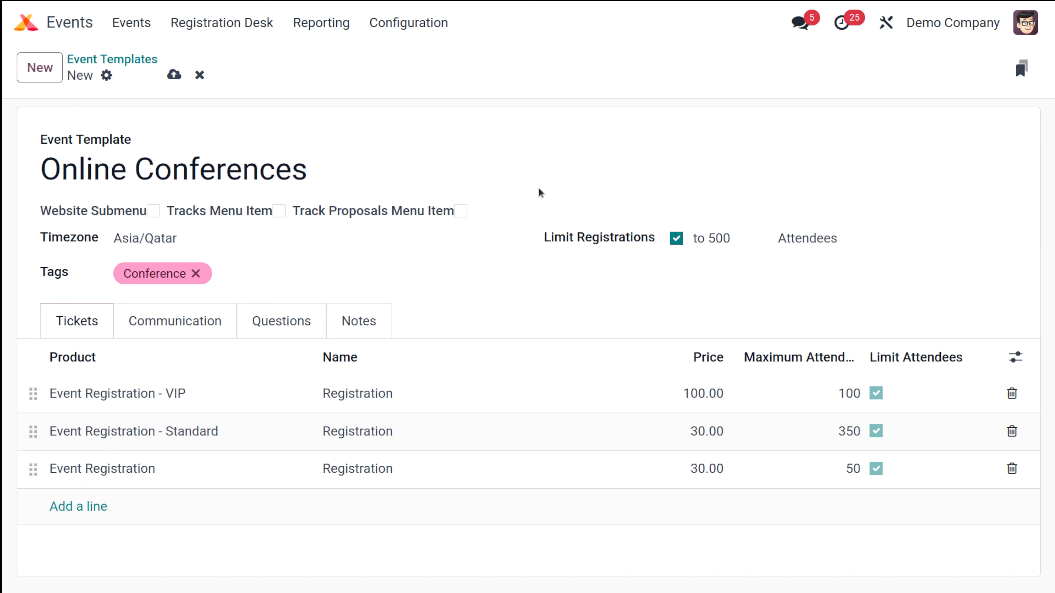
- Review the template's scheduled communications and the mail templates offered for a new line, without adding one
{"action": "left_click", "coordinate": [195, 313]}
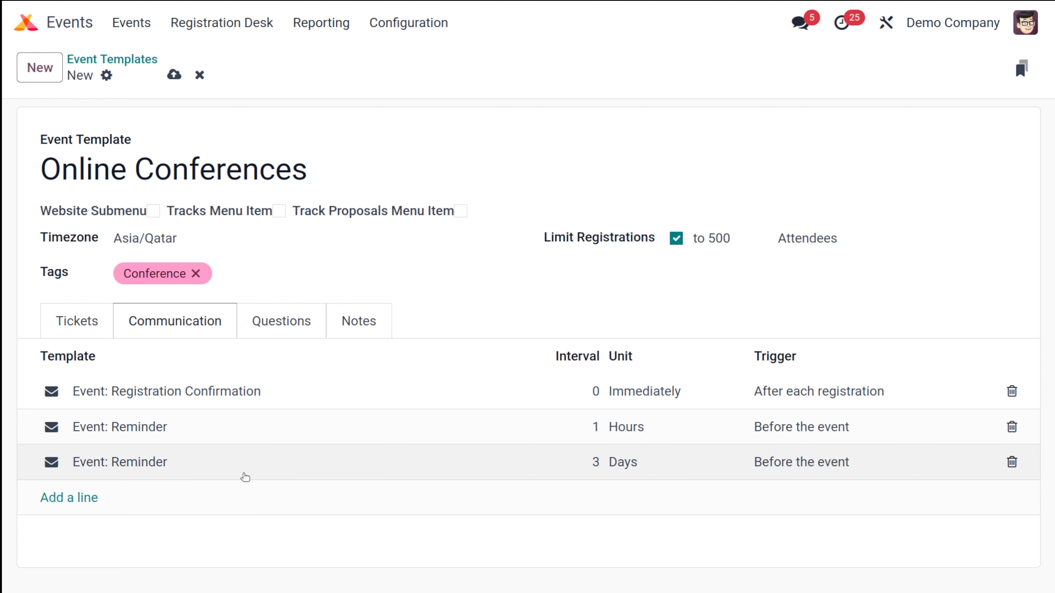
{"action": "left_click", "coordinate": [55, 500]}
{"action": "left_click", "coordinate": [135, 495]}
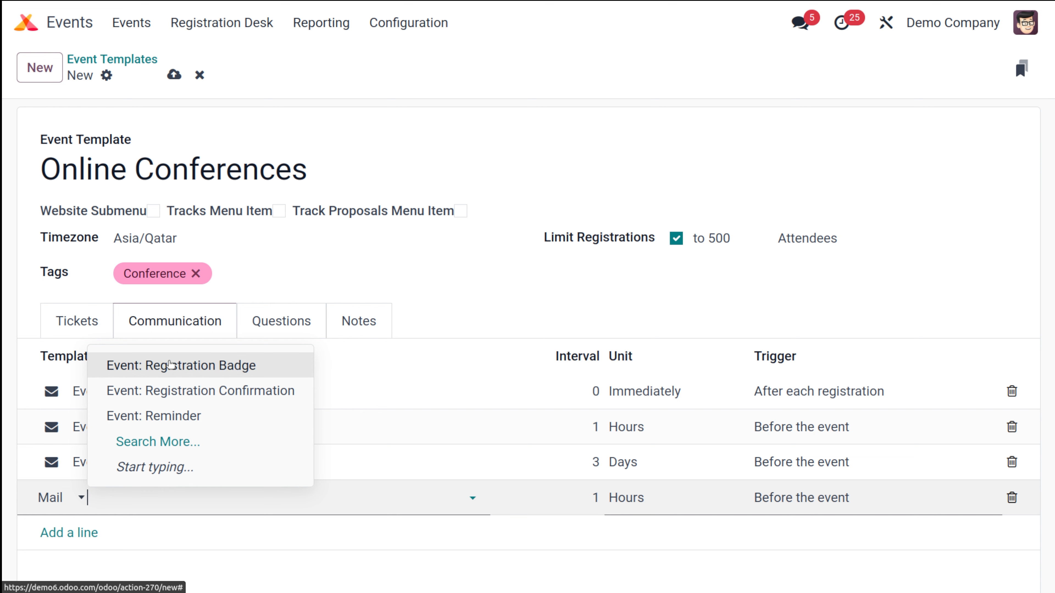
{"action": "left_click", "coordinate": [179, 531]}
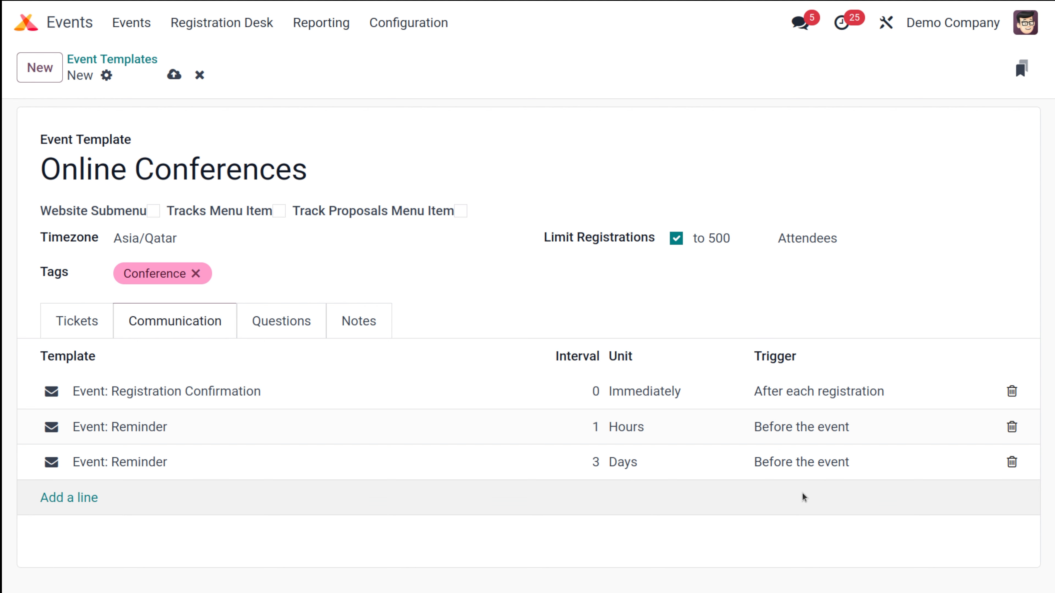
- Open the template's registration questions
{"action": "left_click", "coordinate": [293, 327]}
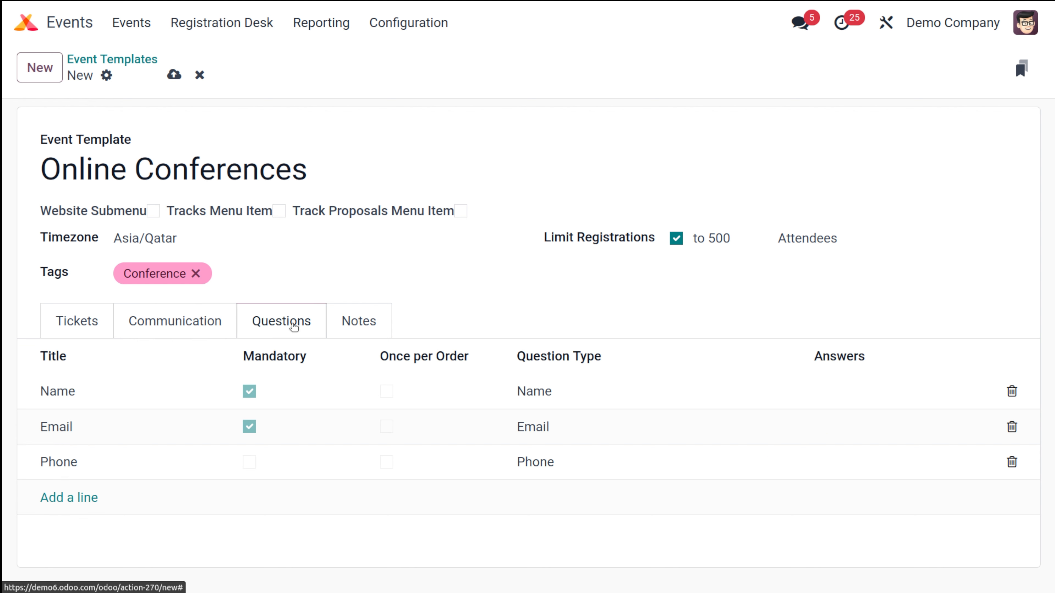